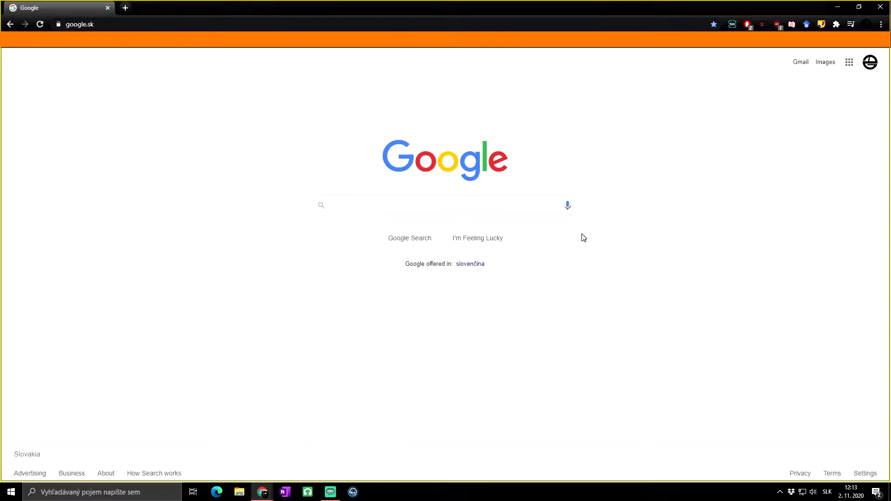
Google 'audacity download' and open the official 'Download | Audacity' result.
left_click(394, 212)
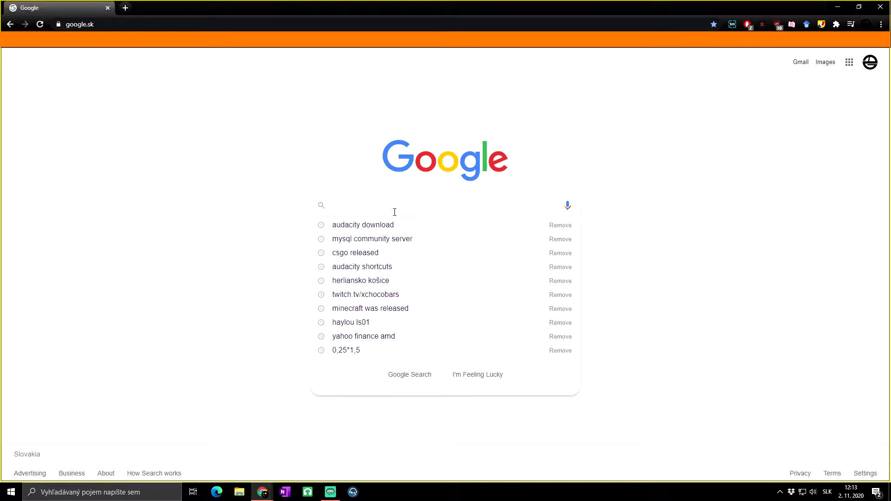
type("audac")
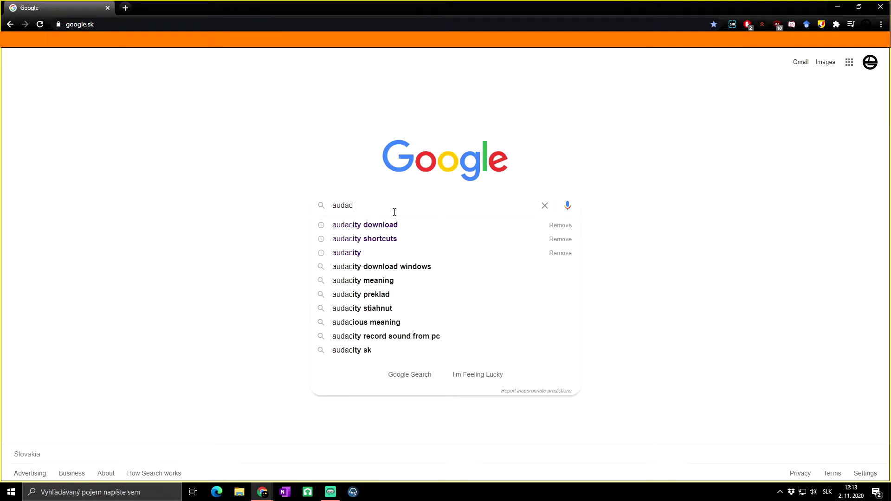
type("ity download")
key("Return")
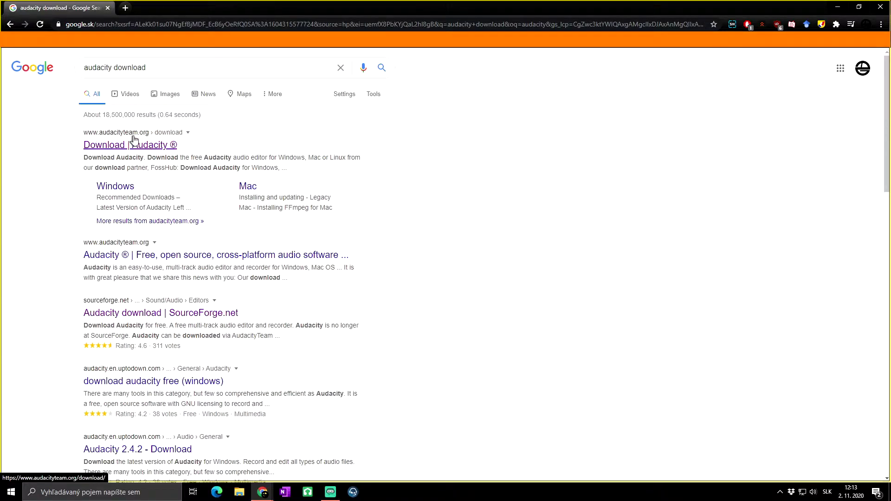
left_click(117, 146)
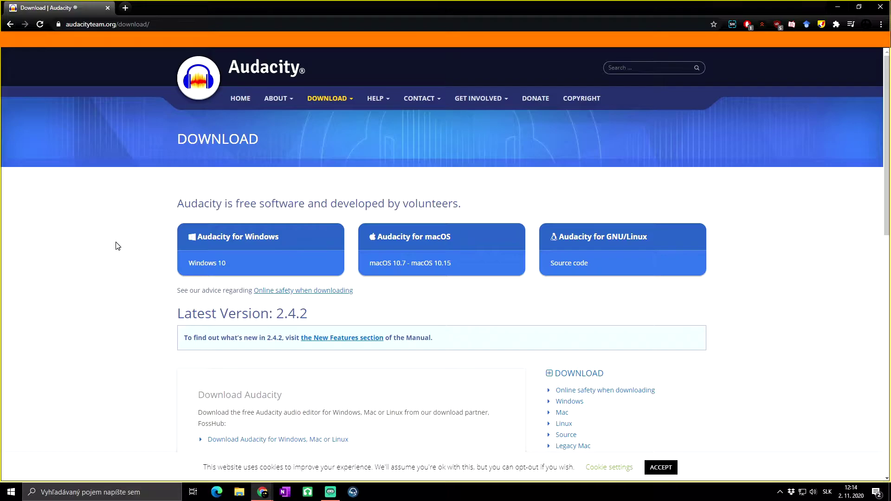
scroll(120, 245, "down", 10)
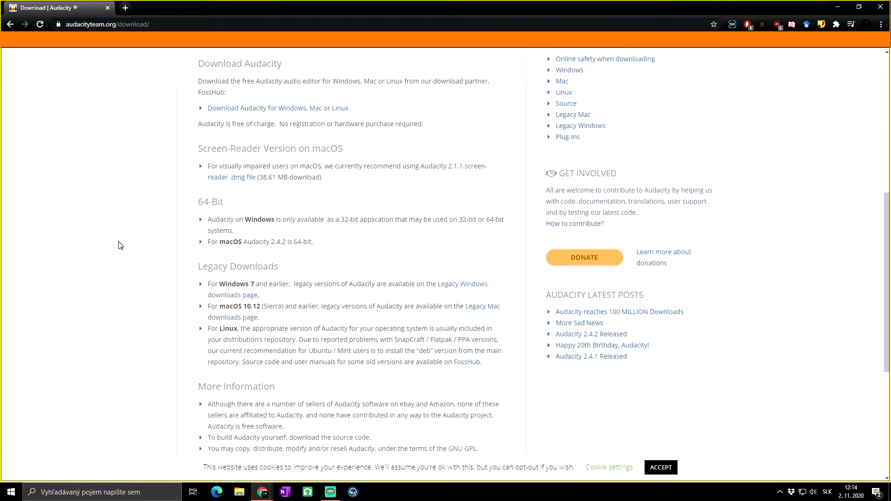
scroll(195, 251, "up", 2)
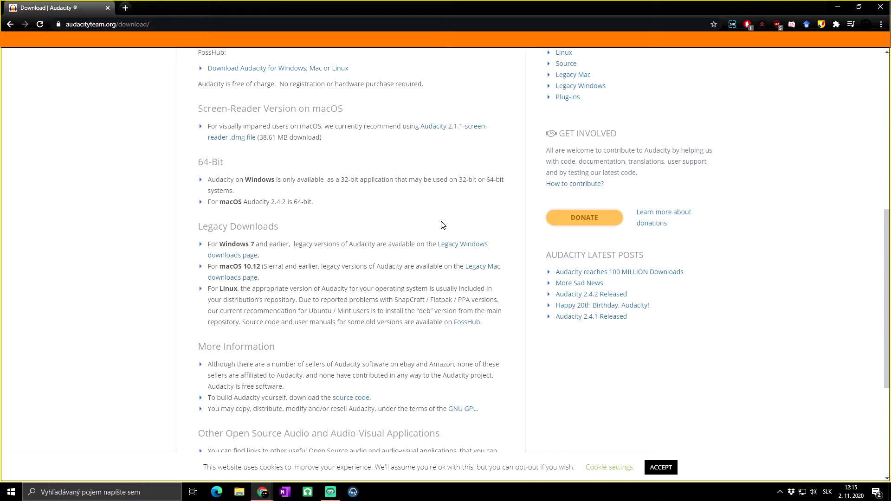
middle_click(466, 247)
left_click(151, 8)
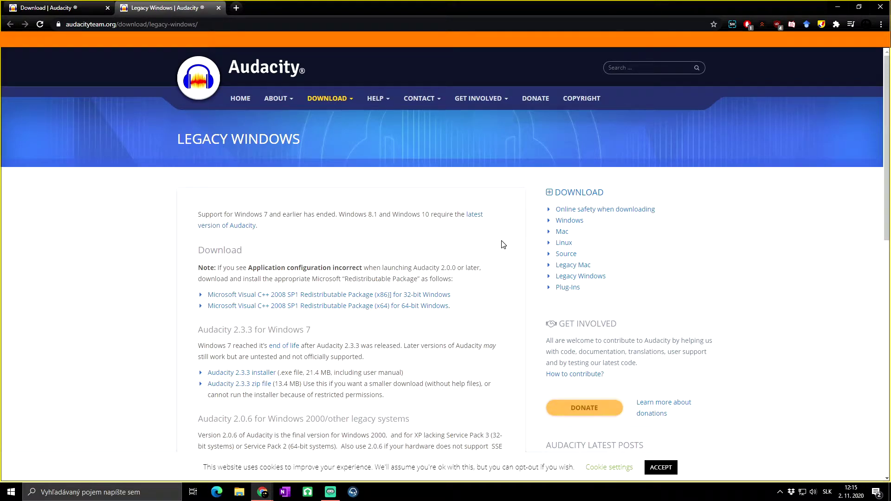
key("ctrl+w")
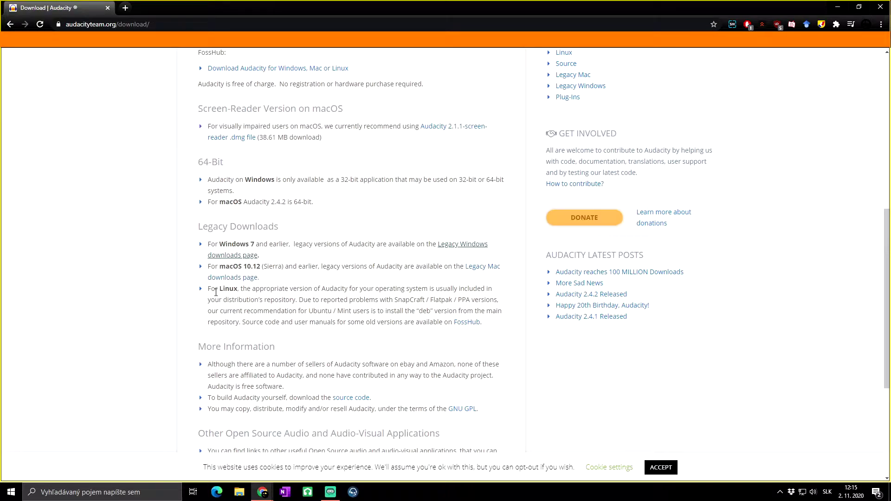
scroll(219, 290, "up", 1)
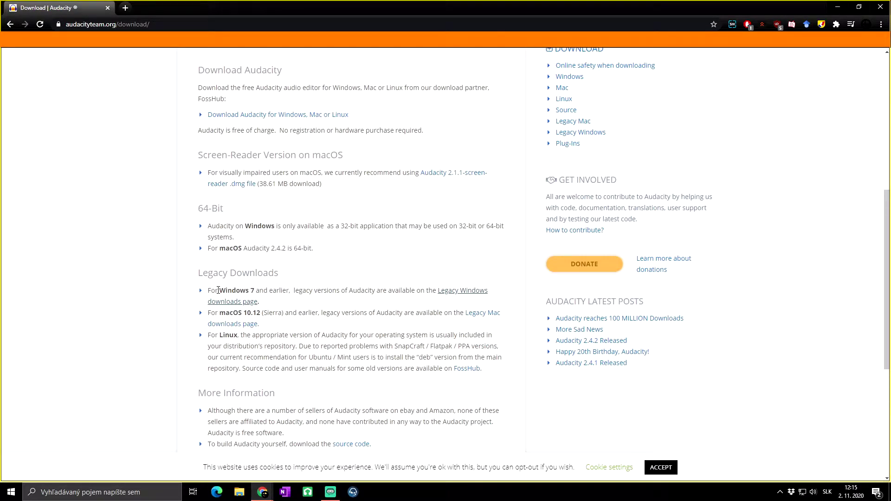
left_click_drag(218, 291, 340, 359)
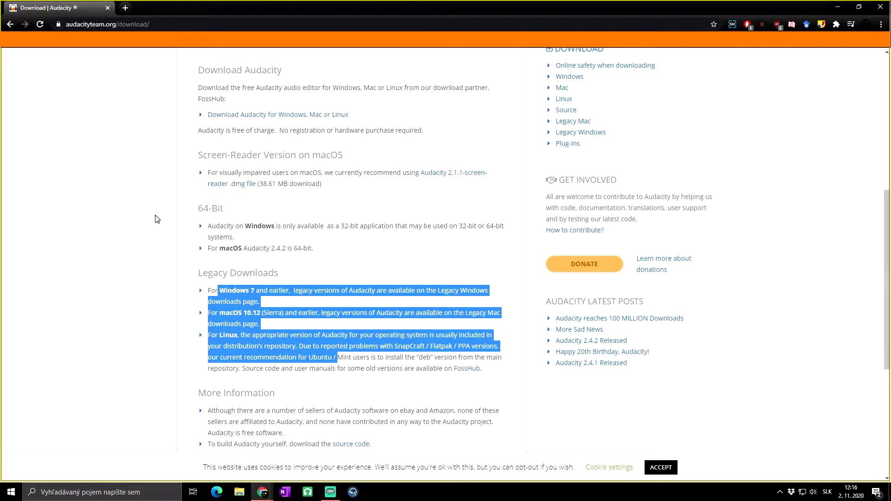
scroll(156, 222, "up", 7)
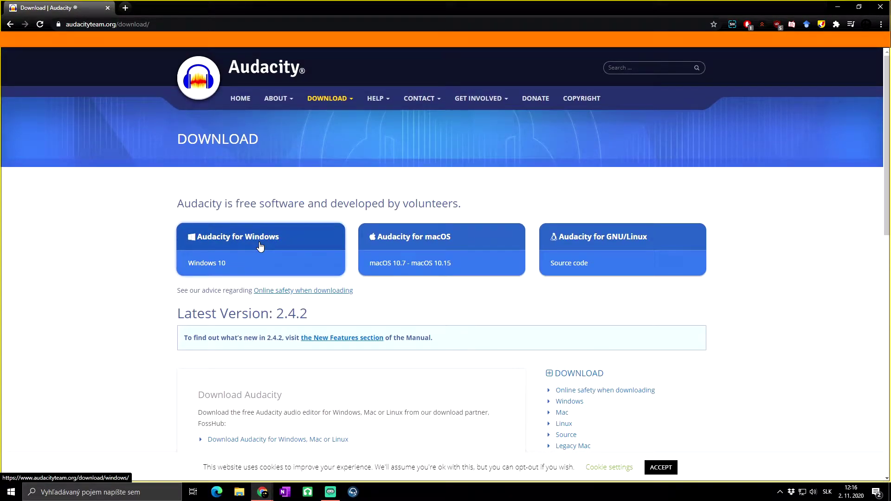
left_click(230, 263)
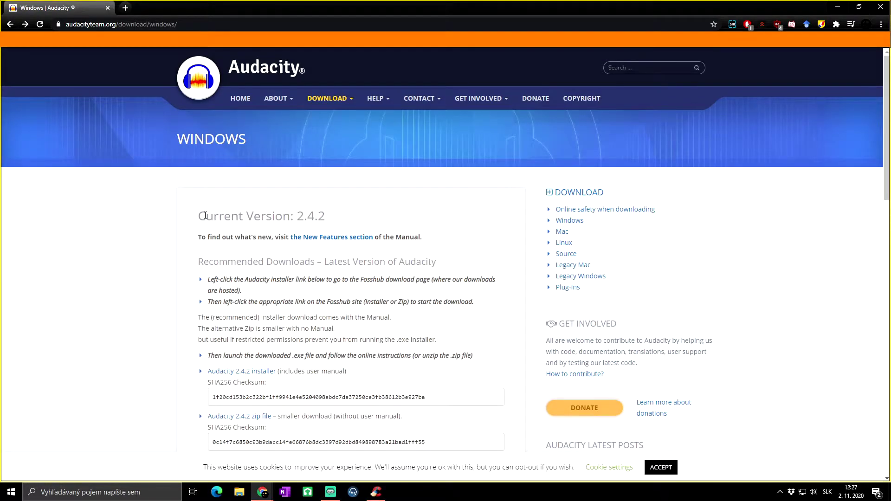
Look over the Windows page's Audacity 2.4.2 installer and zip file entries, highlighting their lines.
left_click_drag(201, 216, 342, 214)
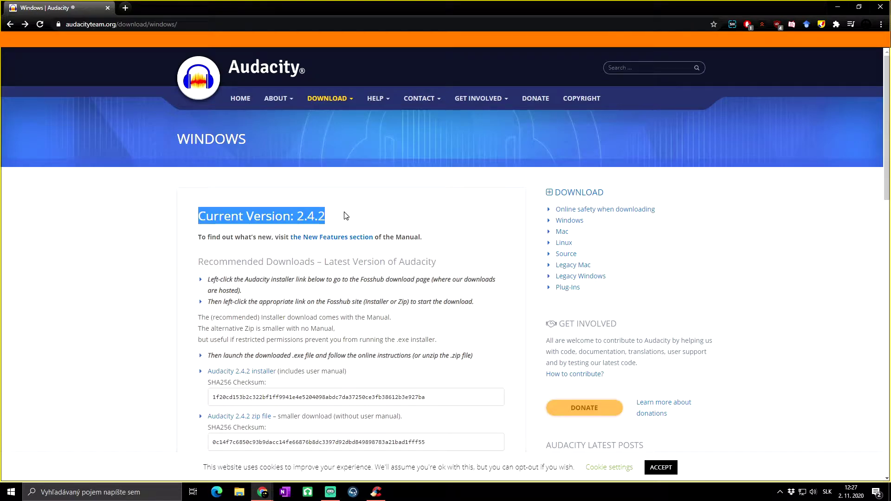
scroll(465, 227, "down", 1)
scroll(466, 244, "up", 1)
scroll(247, 204, "down", 6)
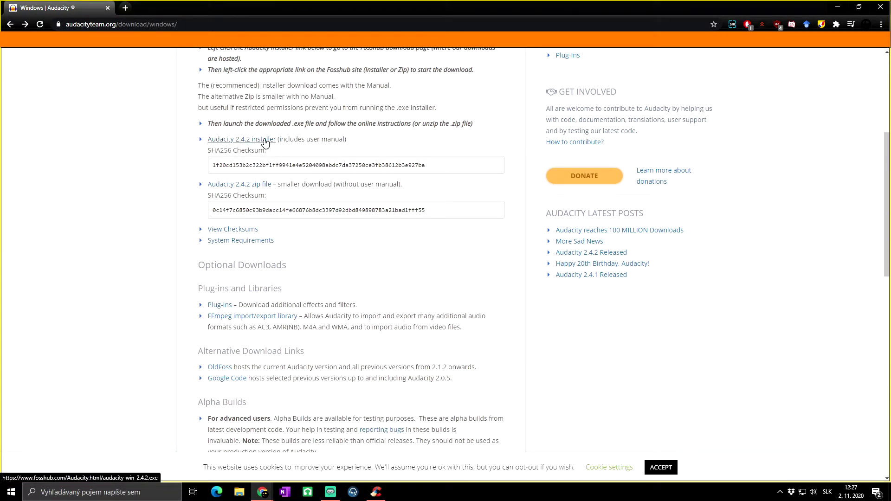
left_click_drag(230, 145, 324, 142)
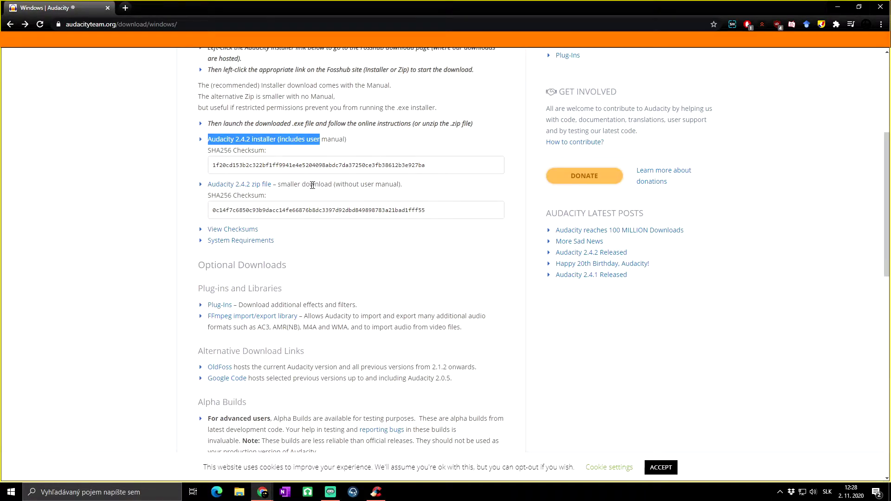
left_click_drag(279, 188, 328, 188)
left_click(404, 144)
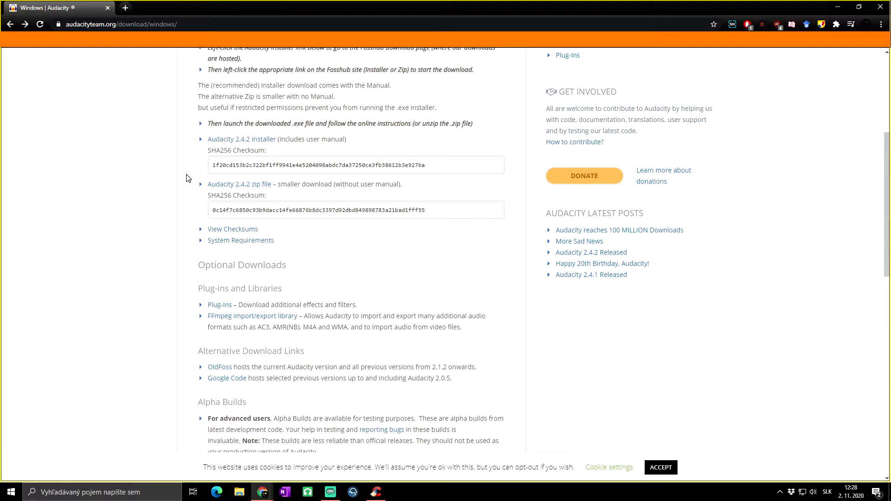
scroll(188, 183, "up", 2)
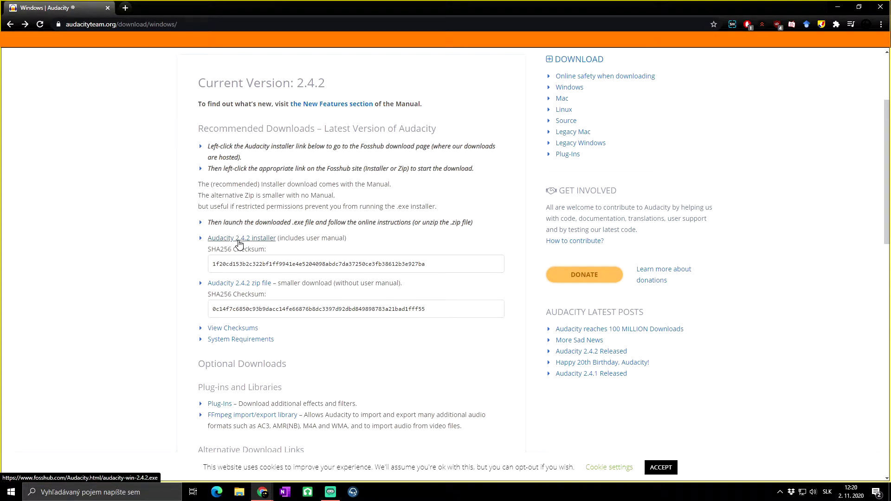
Follow the 2.4.2 installer link to FossHub and save audacity-win-2.4.2.exe.
left_click(239, 239)
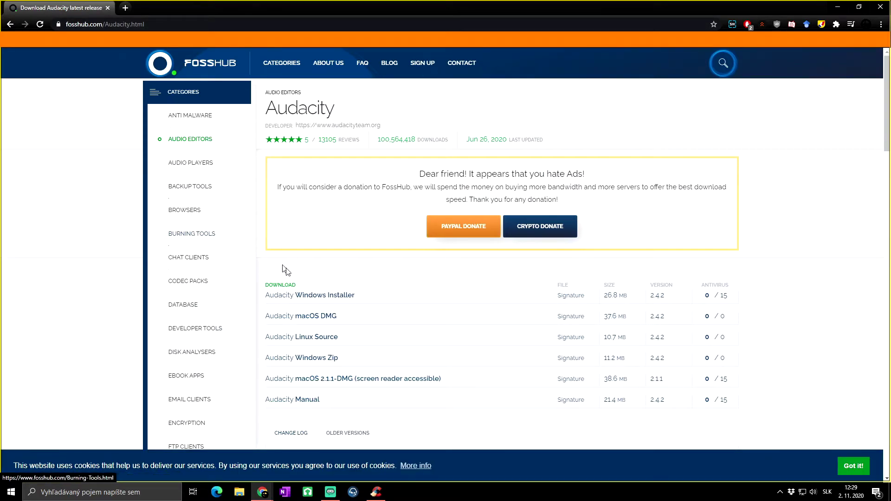
left_click(290, 298)
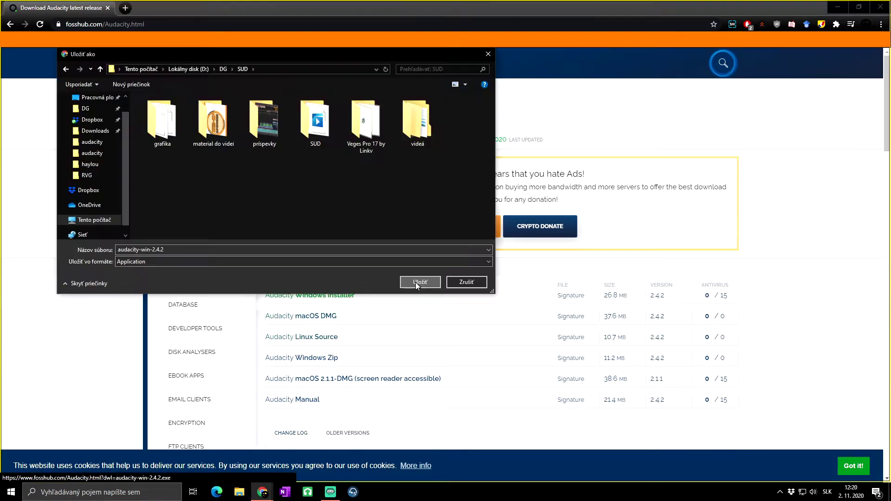
left_click(417, 281)
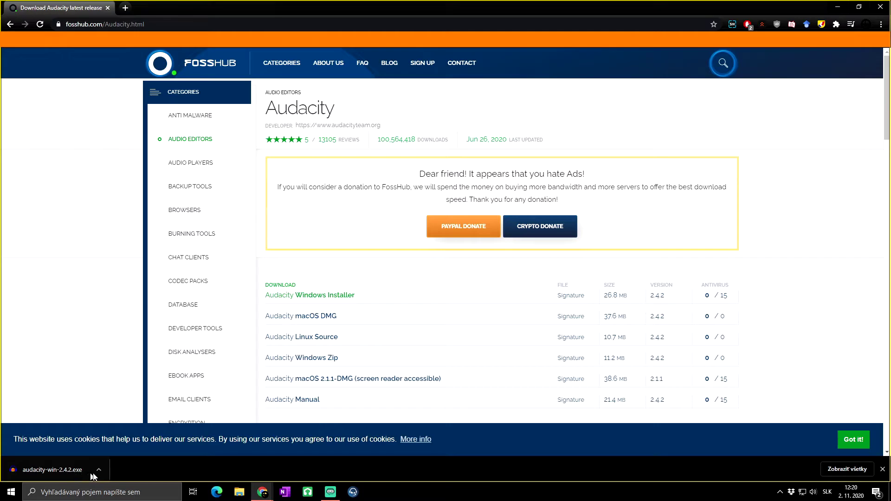
Run the downloaded installer in English and get past the setup information page.
left_click(65, 470)
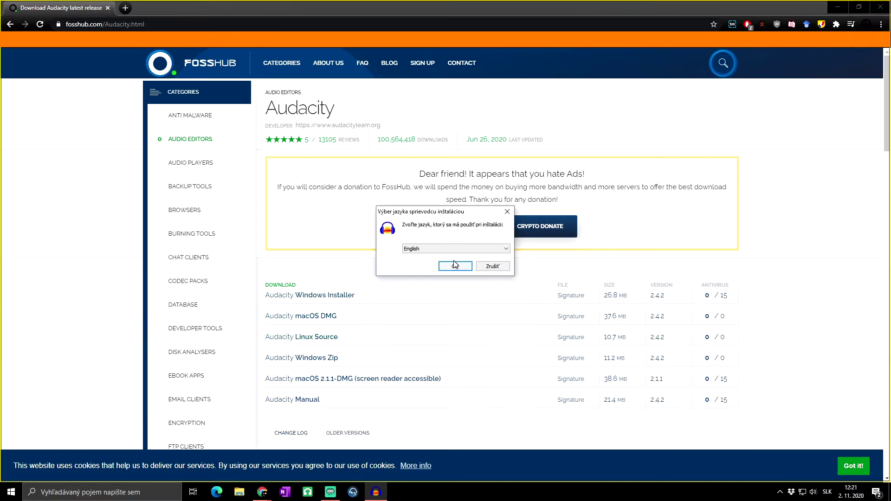
left_click(455, 266)
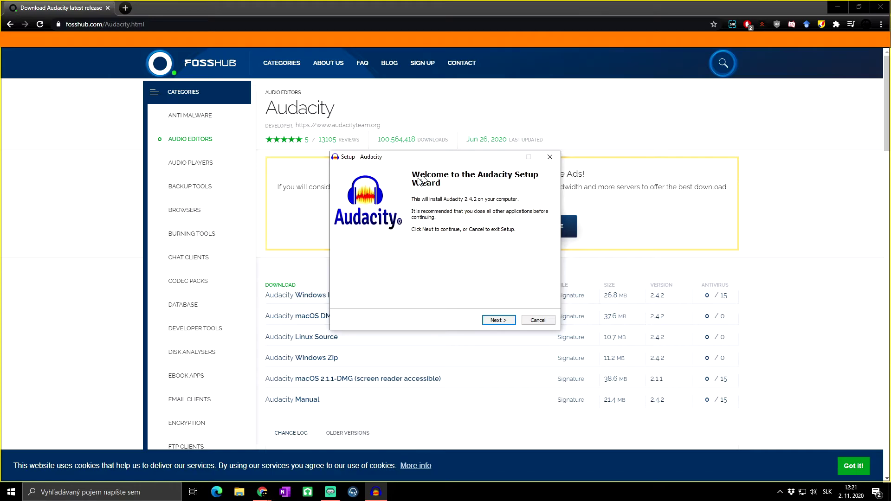
left_click(494, 321)
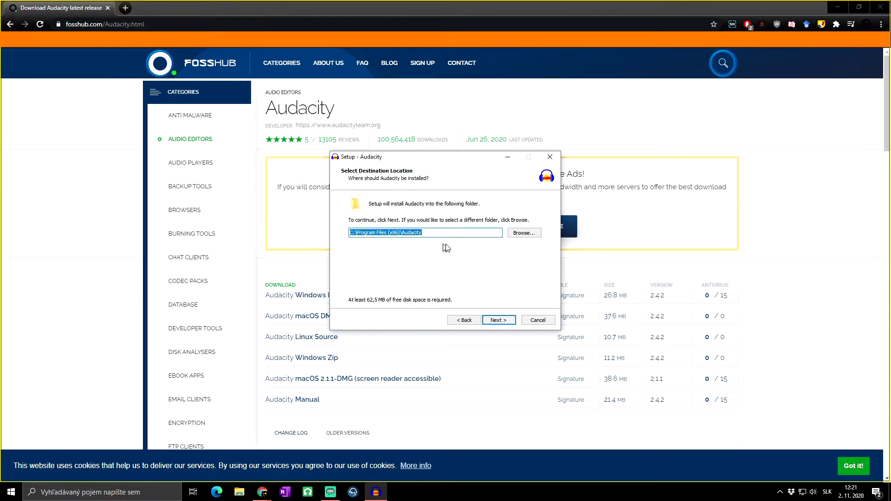
Keep the default Program Files folder, skip the desktop shortcut, and start installing.
left_click(435, 233)
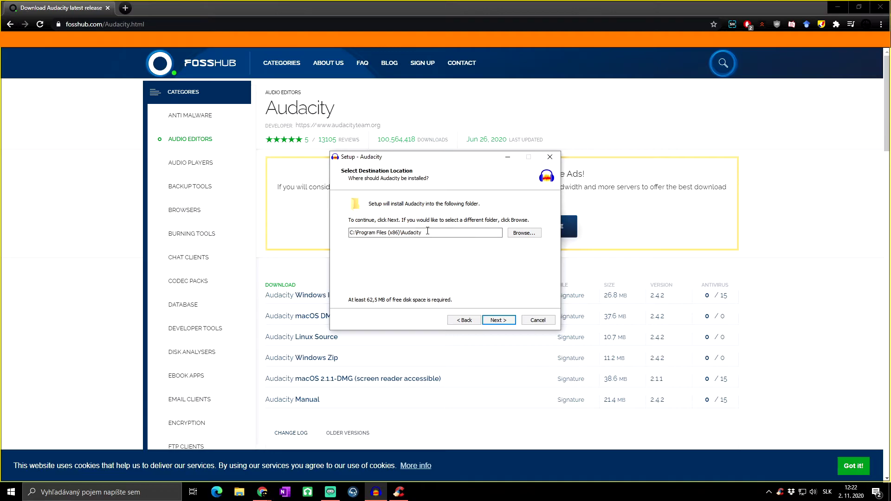
left_click(497, 320)
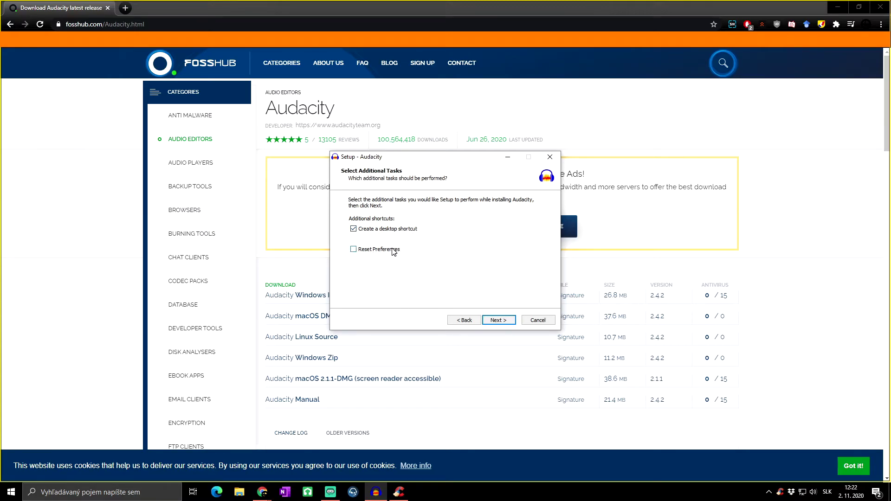
left_click(353, 229)
left_click(500, 321)
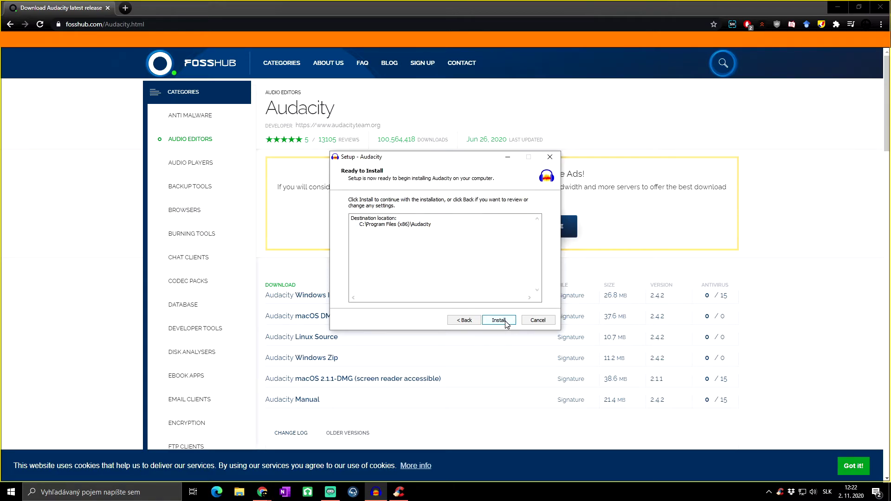
left_click(505, 321)
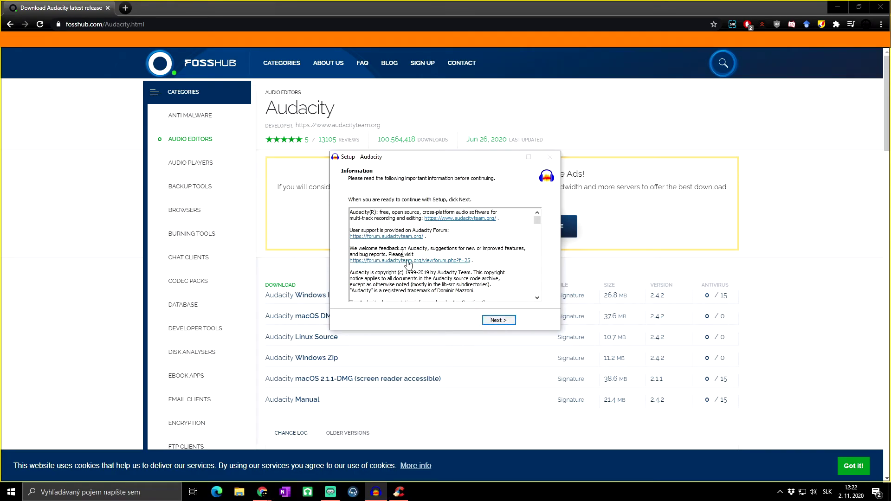
Get past the release notes and finish setup, launching Audacity 2.4.2 with an empty project.
scroll(445, 248, "down", 10)
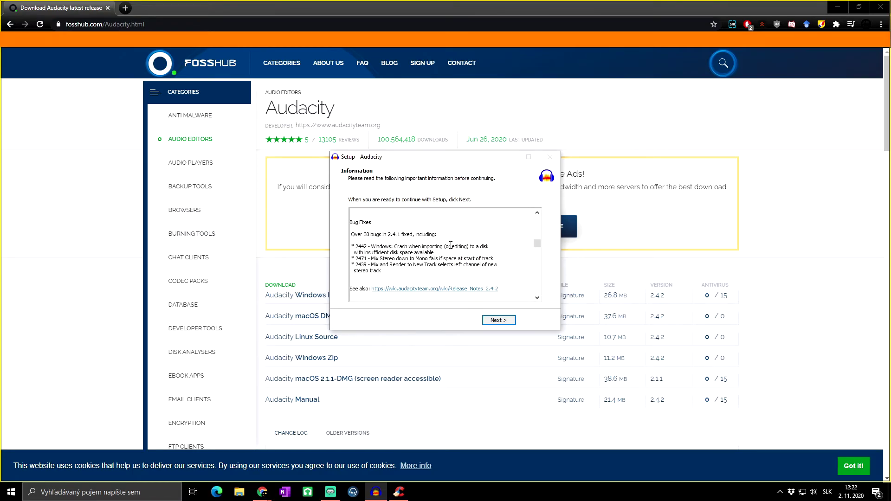
scroll(451, 245, "down", 3)
left_click(498, 320)
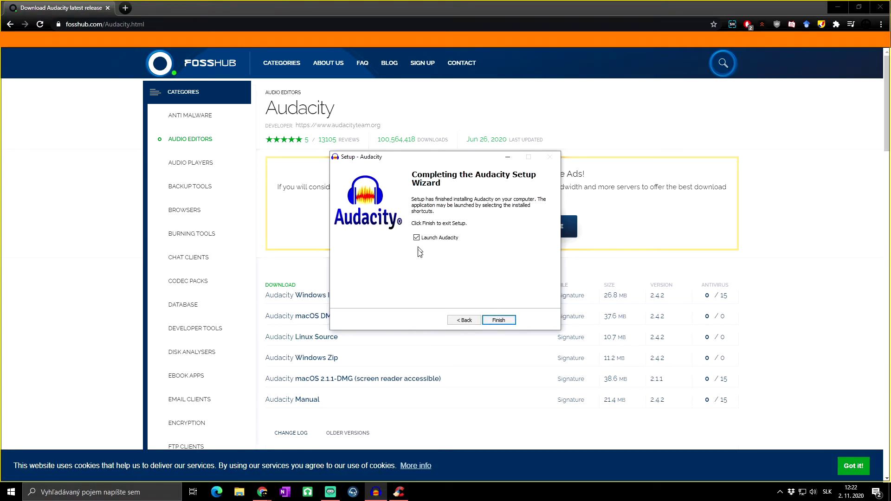
left_click(499, 320)
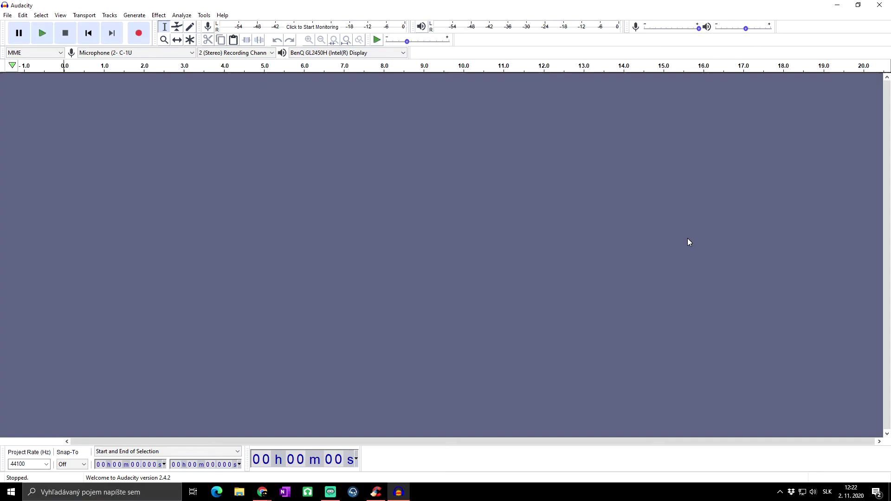